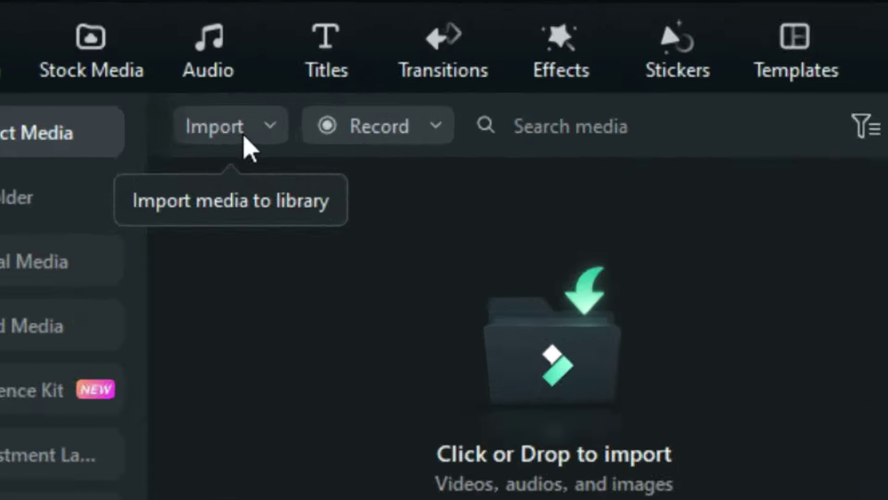
Import Filter Sweep, both sci_fi_beep files and trrrr from the project 2 folder, then preview MVI_7174.
{"action": "left_click", "coordinate": [153, 82]}
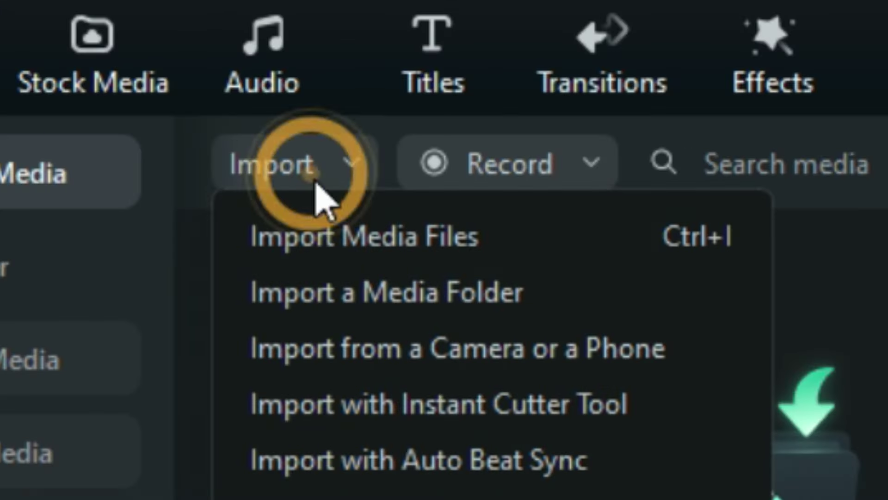
{"action": "left_click", "coordinate": [353, 256]}
{"action": "left_click", "coordinate": [155, 90]}
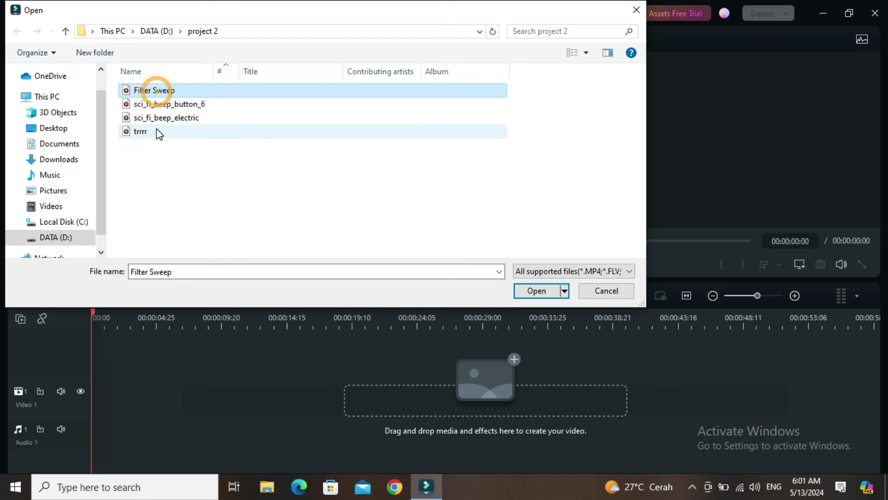
{"action": "left_click", "coordinate": [156, 131], "text": "shift"}
{"action": "left_click", "coordinate": [536, 291]}
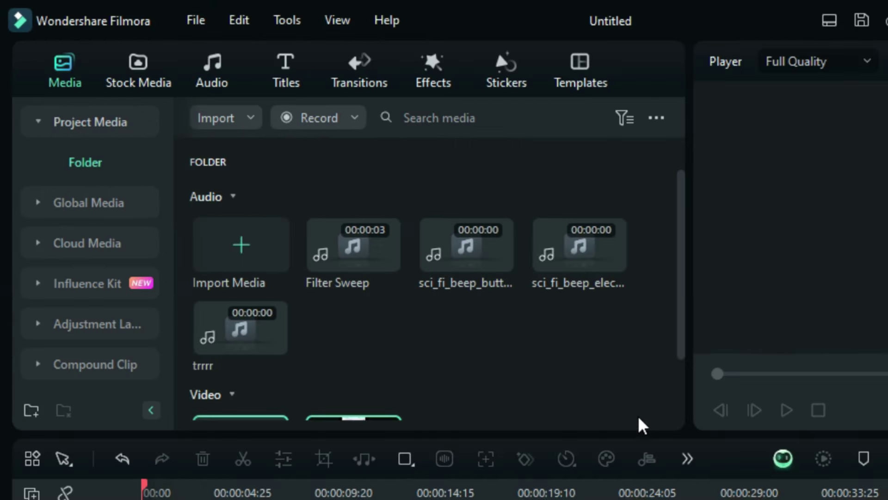
{"action": "scroll", "coordinate": [375, 239], "scroll_direction": "down", "scroll_amount": 2}
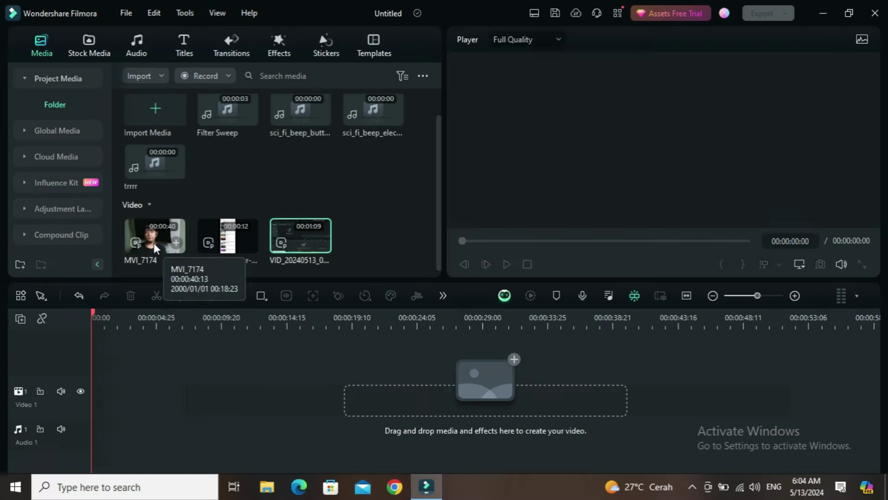
{"action": "left_click", "coordinate": [238, 384]}
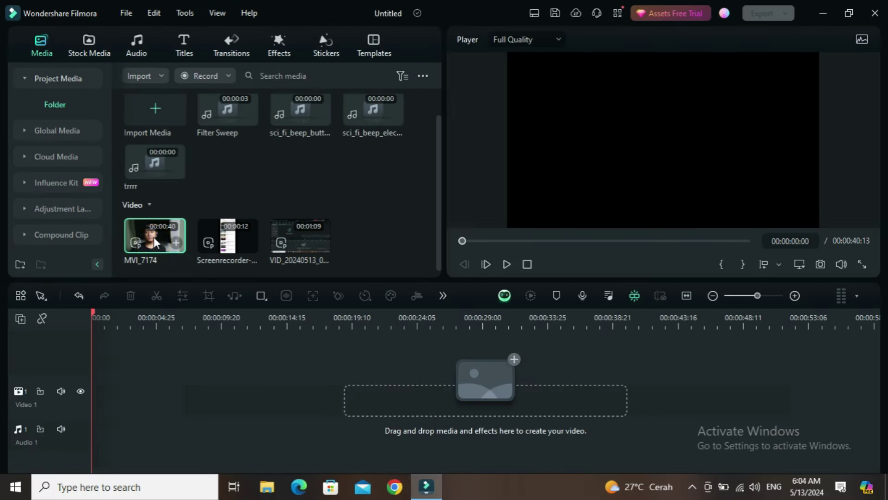
Place MVI_7174 on Video 1 and the Screenrecorder clip on Video 2, then hide Video 1.
{"action": "left_click_drag", "start_coordinate": [155, 242], "coordinate": [92, 437]}
{"action": "left_click_drag", "start_coordinate": [227, 236], "coordinate": [243, 368]}
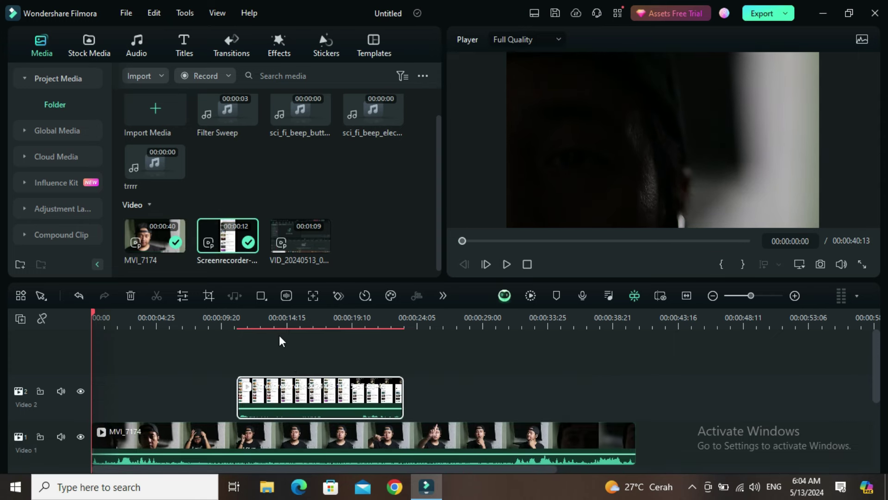
{"action": "left_click", "coordinate": [267, 323]}
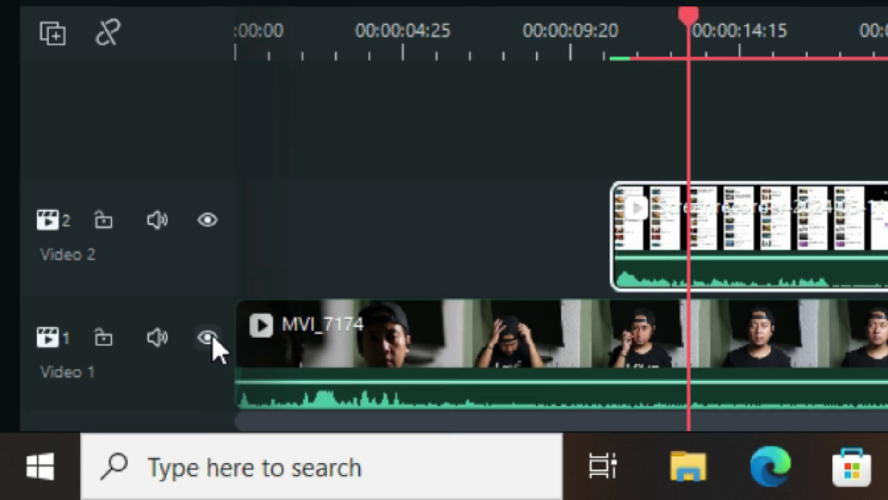
{"action": "left_click", "coordinate": [209, 338]}
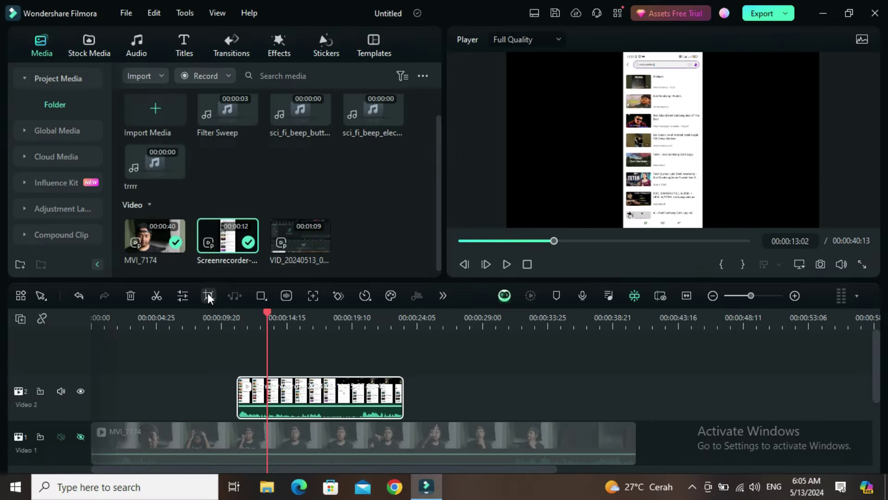
Crop the Screenrecorder clip to a Custom 567 x 1076 frame below the search bar.
{"action": "left_click", "coordinate": [208, 292]}
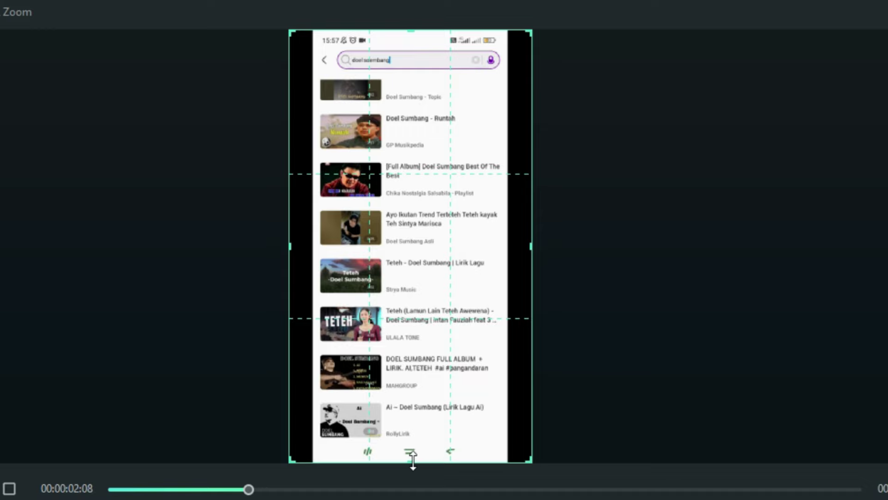
{"action": "left_click_drag", "start_coordinate": [413, 460], "coordinate": [410, 440]}
{"action": "left_click", "coordinate": [162, 414]}
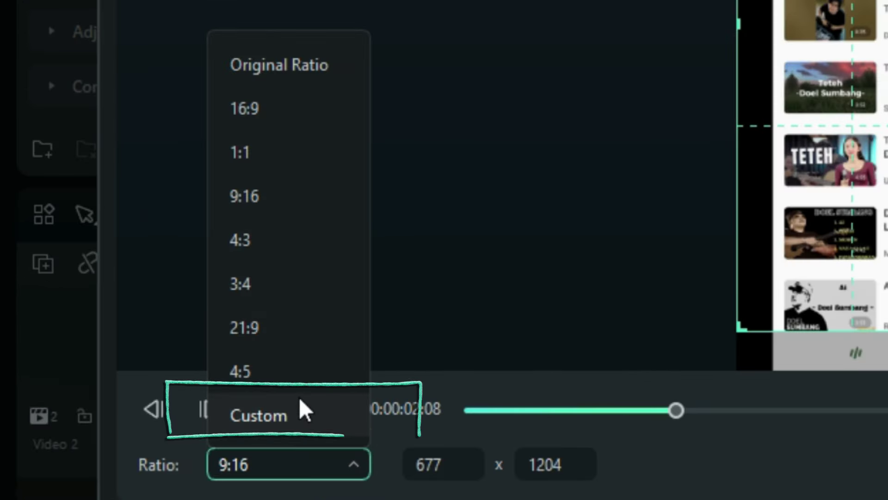
{"action": "left_click", "coordinate": [143, 384]}
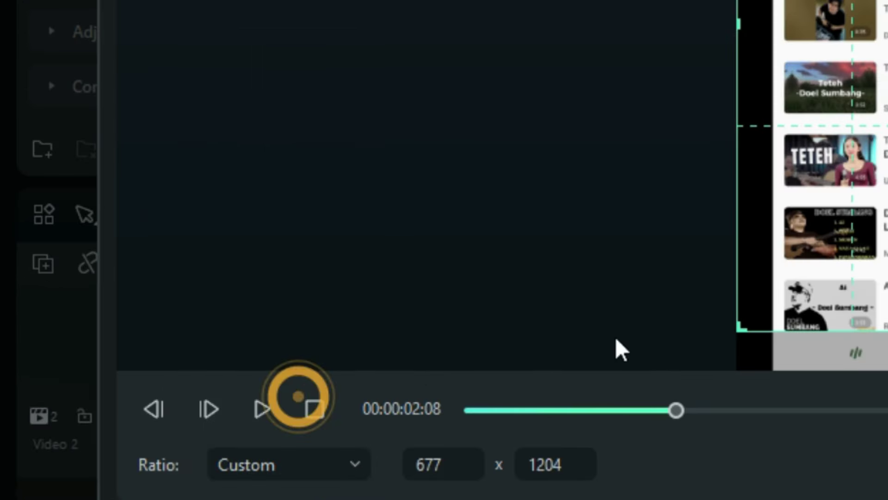
{"action": "left_click", "coordinate": [426, 476]}
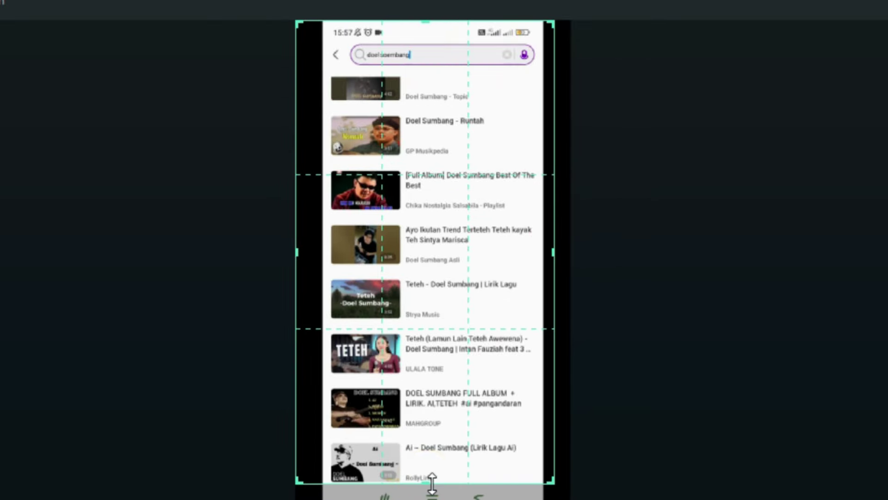
{"action": "left_click_drag", "start_coordinate": [296, 252], "coordinate": [322, 257]}
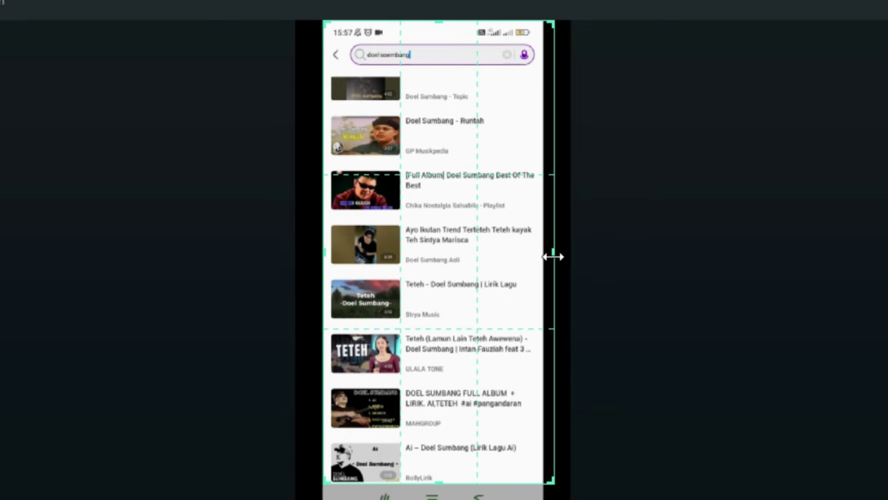
{"action": "left_click_drag", "start_coordinate": [553, 256], "coordinate": [540, 257]}
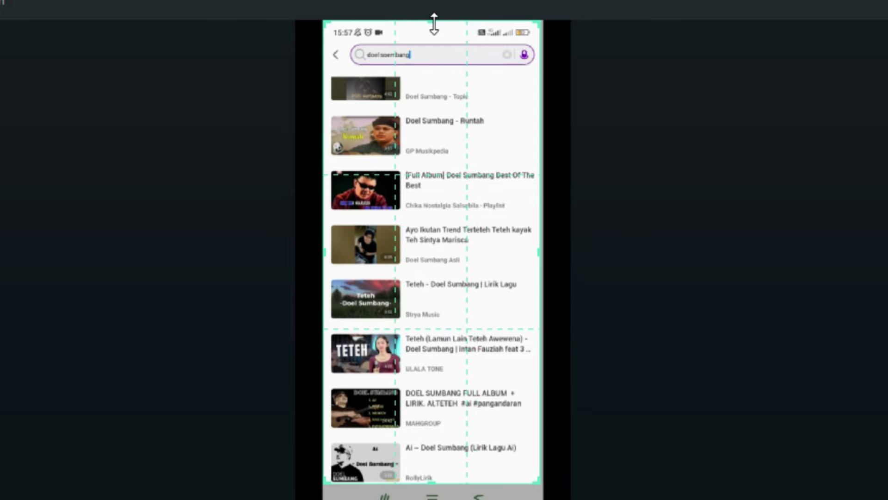
{"action": "left_click_drag", "start_coordinate": [433, 24], "coordinate": [434, 75]}
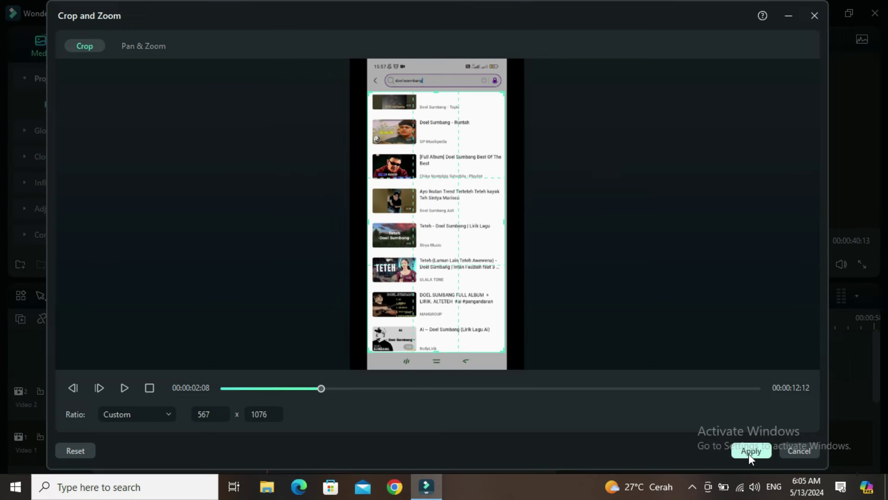
{"action": "left_click", "coordinate": [750, 450]}
Mute the phone recording's audio, show Video 1 again and hide the phone recording's track.
{"action": "right_click", "coordinate": [287, 386]}
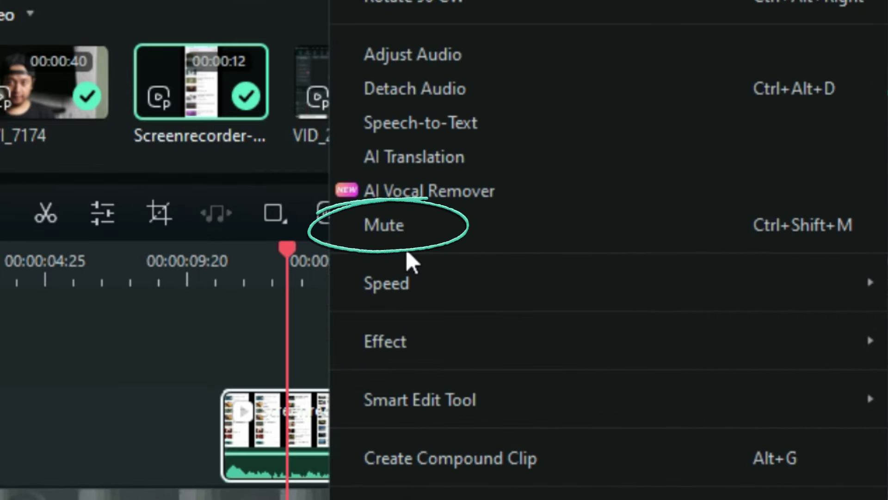
{"action": "left_click", "coordinate": [406, 243]}
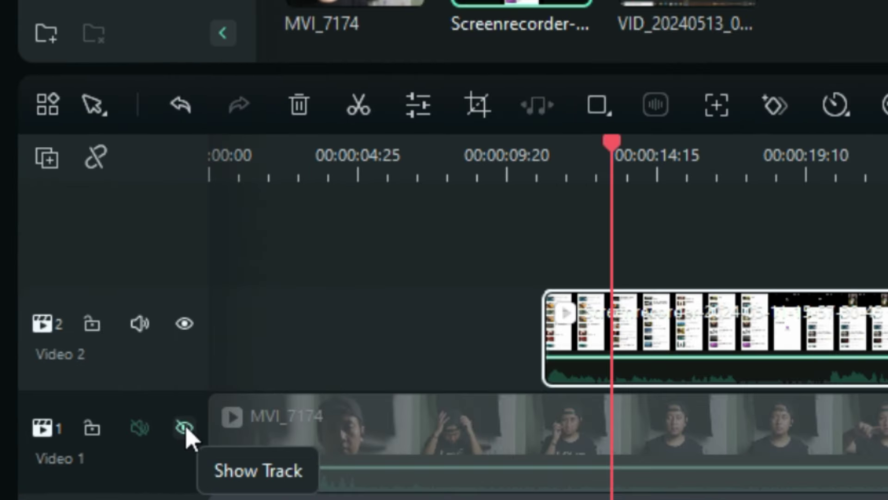
{"action": "left_click", "coordinate": [185, 428]}
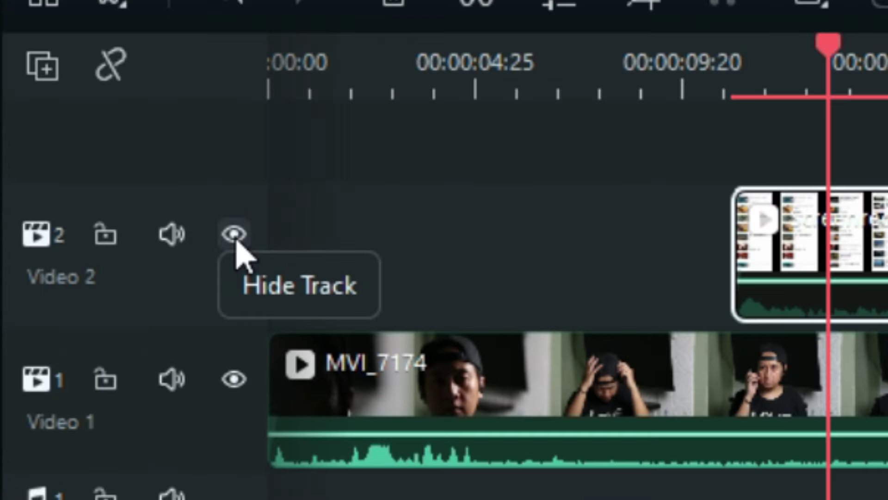
{"action": "left_click", "coordinate": [161, 330]}
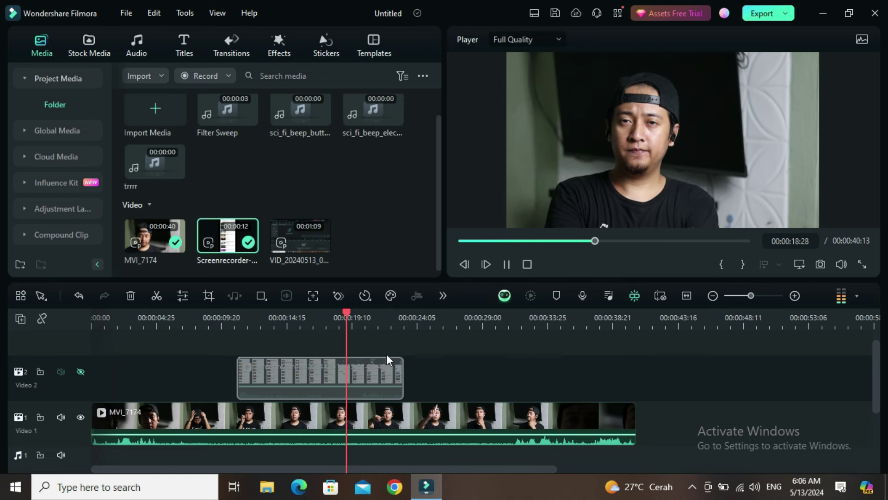
Step the playhead to 00:00:20:29, where the presenter points, and select the talking-head clip.
{"action": "key", "text": "space"}
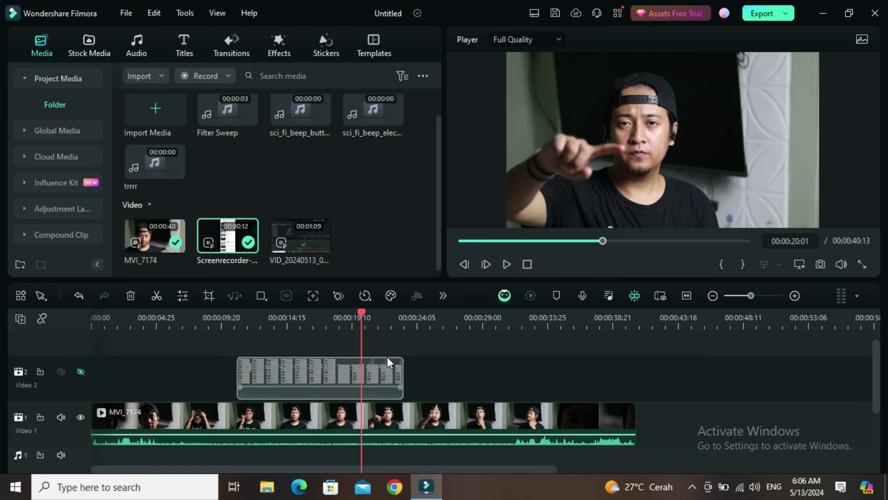
{"action": "key", "text": "space"}
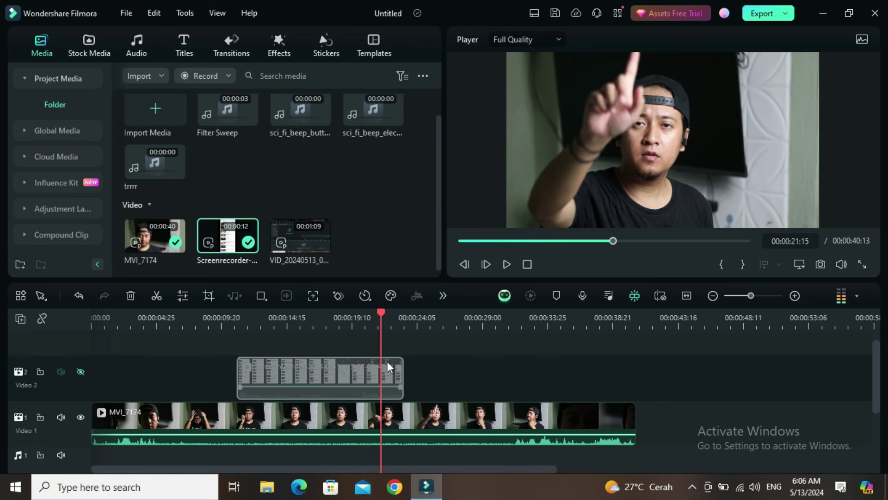
{"action": "key", "text": "Left"}
{"action": "key", "text": "Left"}
{"action": "key", "text": "Left"}
{"action": "key", "text": "Left"}
{"action": "key", "text": "Left"}
{"action": "key", "text": "Left"}
{"action": "key", "text": "Left"}
{"action": "key", "text": "Left"}
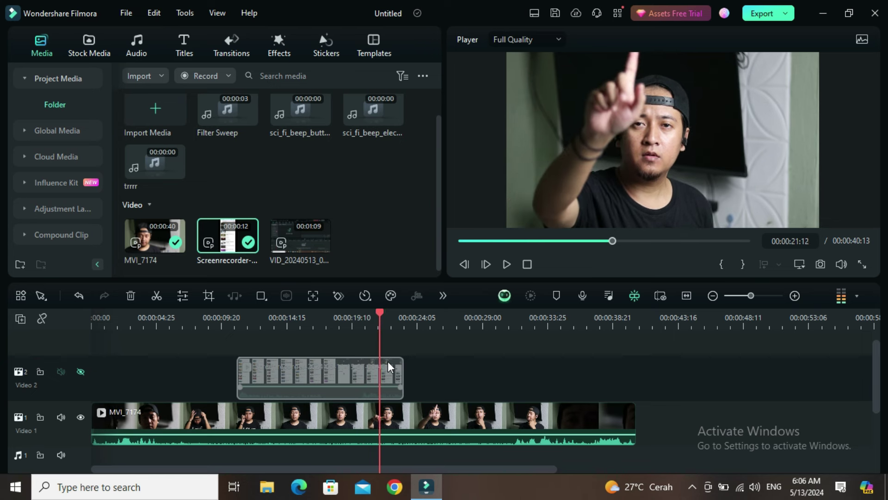
{"action": "key", "text": "Left"}
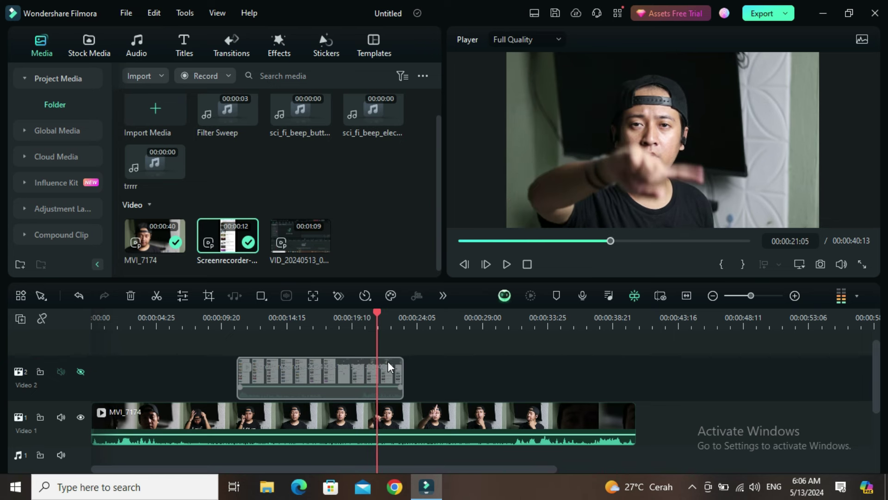
{"action": "key", "text": "Left"}
{"action": "key", "text": "Left"}
{"action": "key", "text": "Left"}
{"action": "key", "text": "Left"}
{"action": "key", "text": "Left"}
{"action": "key", "text": "Left"}
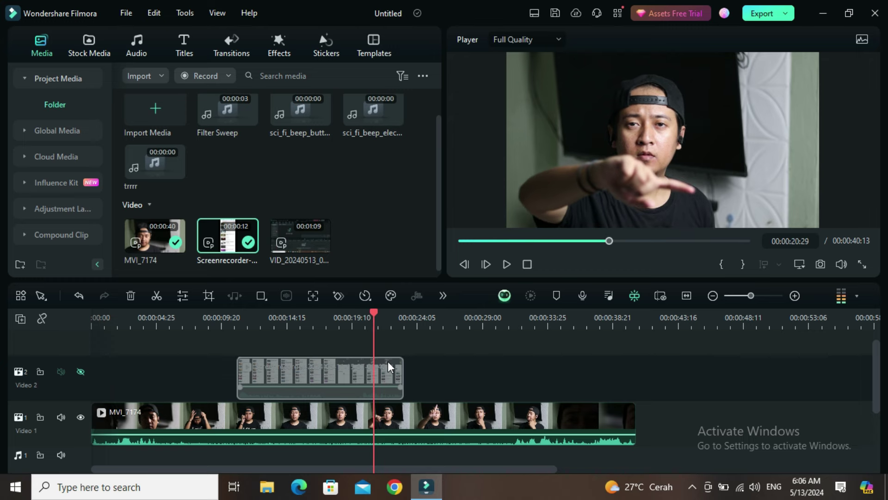
{"action": "key", "text": "Left"}
{"action": "key", "text": "Left"}
{"action": "key", "text": "Right"}
{"action": "key", "text": "Right"}
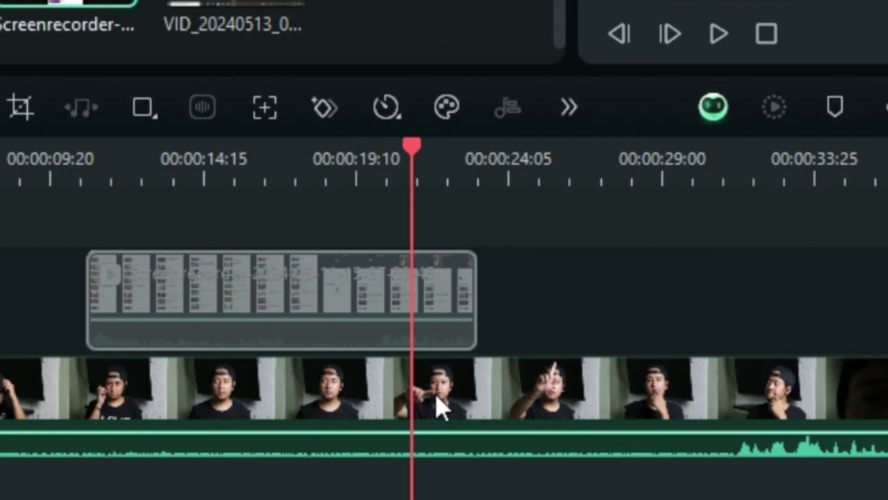
{"action": "left_click", "coordinate": [437, 401]}
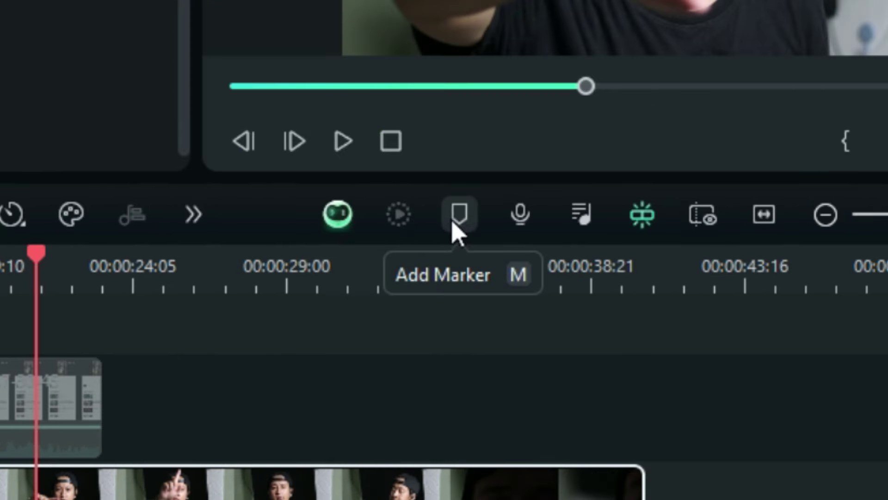
Add a marker at the pointing moment on the talking-head clip, then show Video 2 and hide Video 1.
{"action": "left_click", "coordinate": [458, 215]}
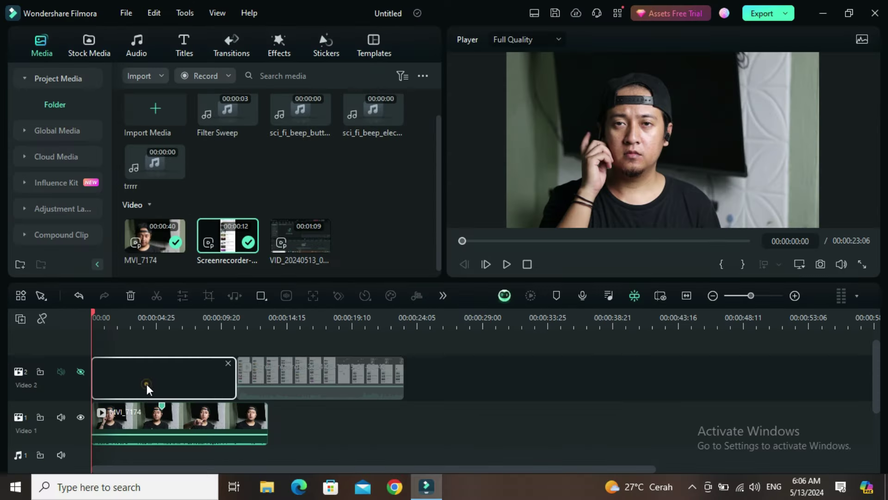
{"action": "left_click", "coordinate": [147, 384]}
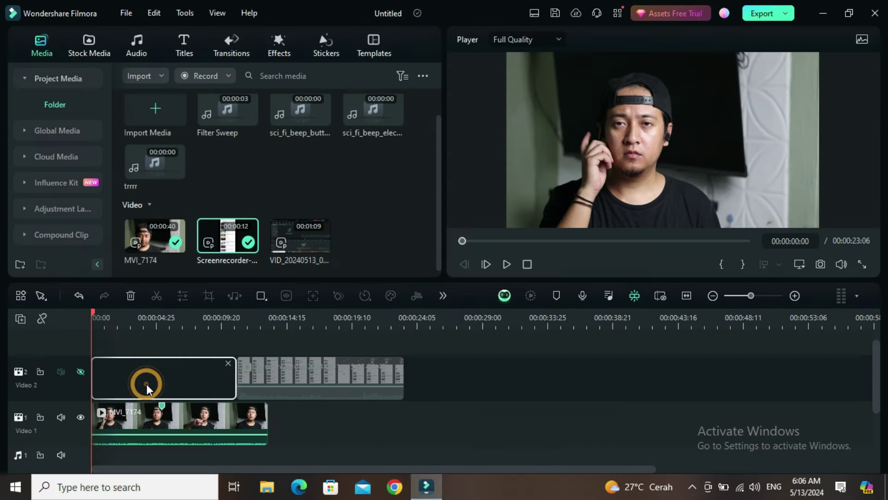
{"action": "left_click", "coordinate": [82, 372]}
{"action": "left_click", "coordinate": [226, 362]}
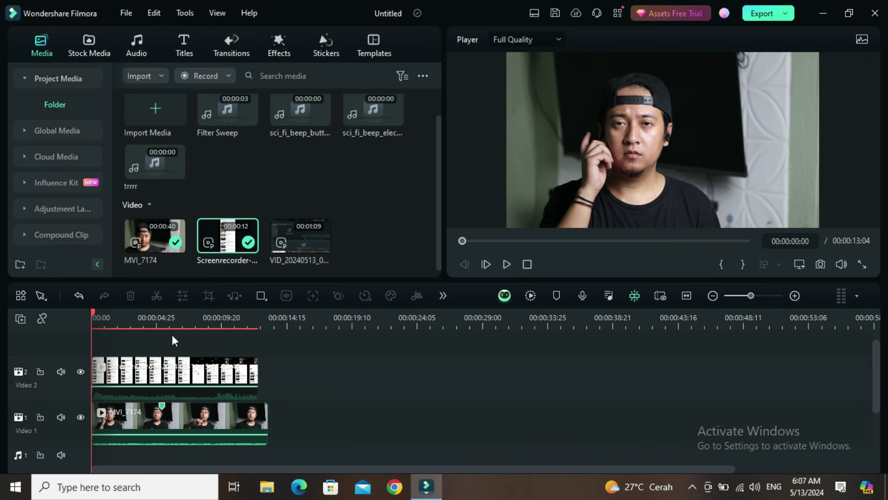
{"action": "left_click", "coordinate": [81, 417]}
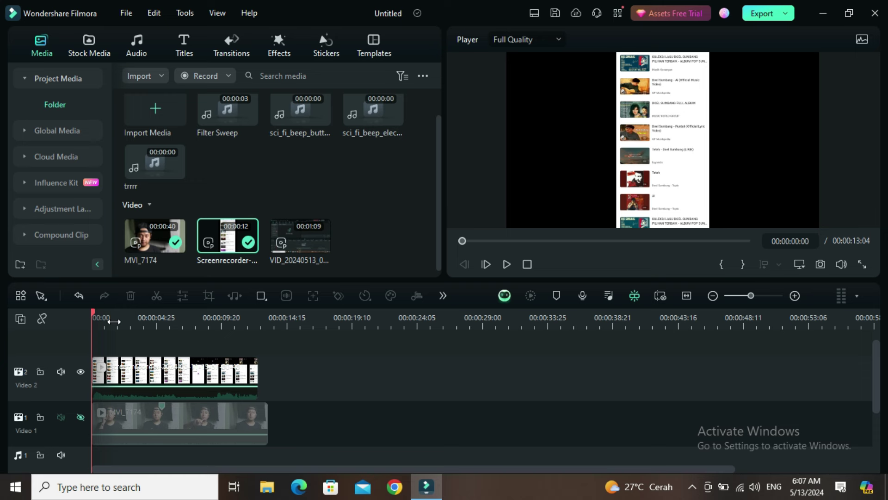
Pick the sync moment in the screen recording and shift the clip to start about 4 seconds in.
{"action": "left_click", "coordinate": [114, 320]}
{"action": "left_click_drag", "start_coordinate": [114, 321], "coordinate": [96, 320]}
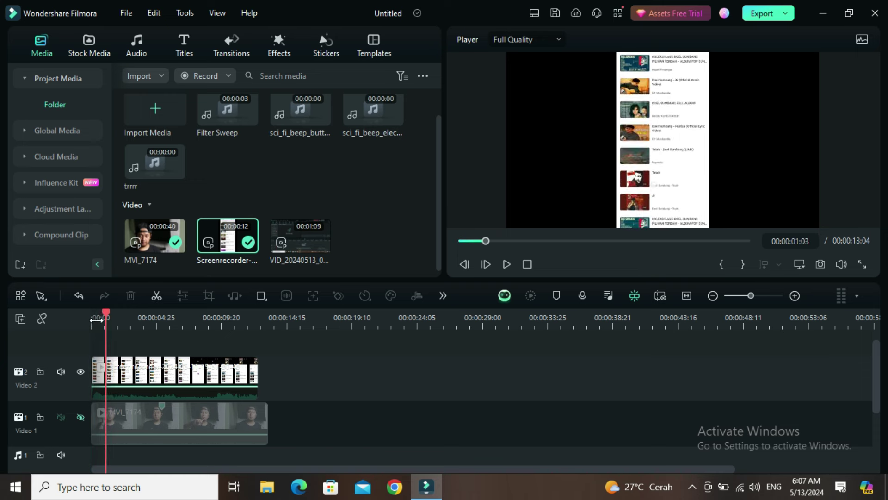
{"action": "left_click", "coordinate": [139, 370]}
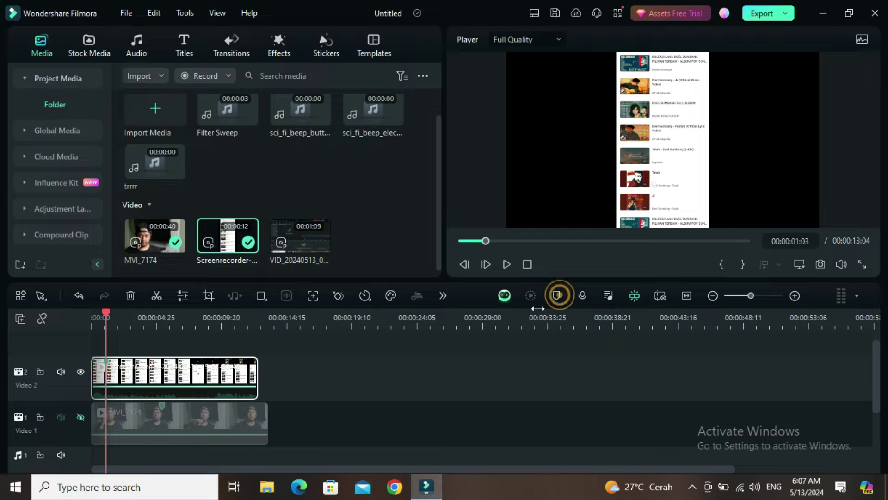
{"action": "left_click_drag", "start_coordinate": [195, 368], "coordinate": [250, 376]}
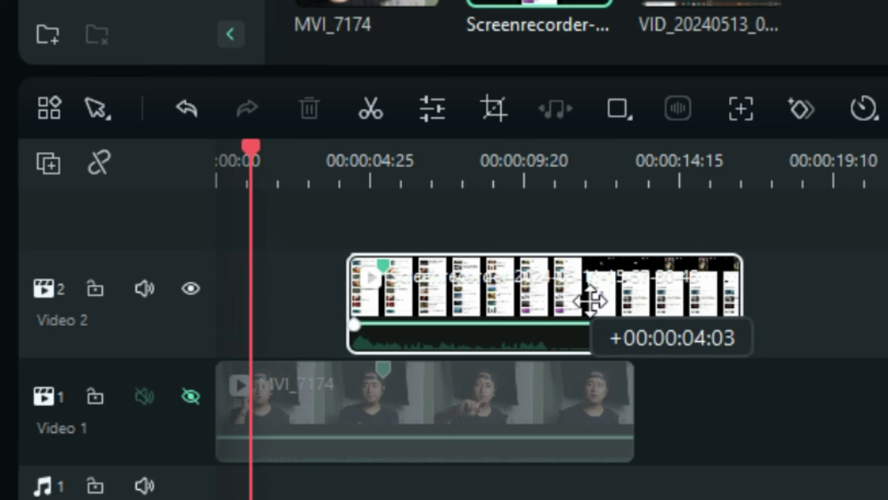
{"action": "left_click_drag", "start_coordinate": [590, 301], "coordinate": [595, 302]}
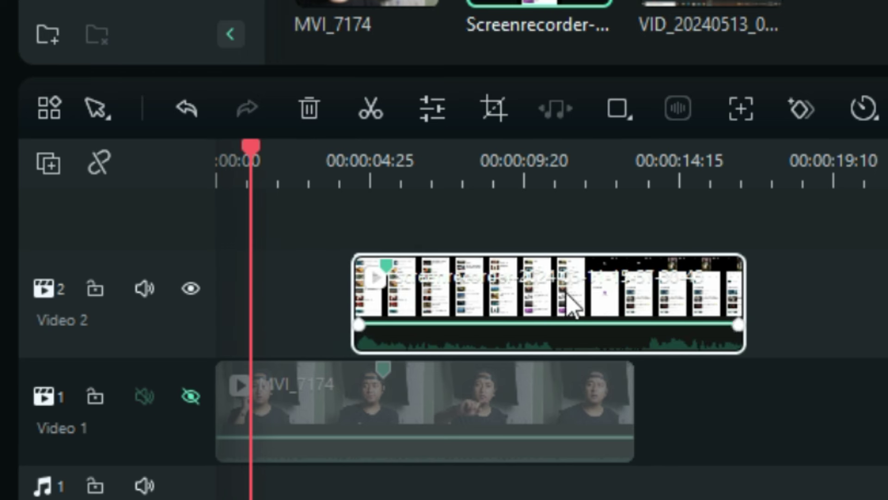
Align the recording's marker with the talking-head marker and make Video 1 visible again.
{"action": "left_click", "coordinate": [357, 170]}
{"action": "scroll", "coordinate": [396, 159], "scroll_direction": "up", "scroll_amount": 5}
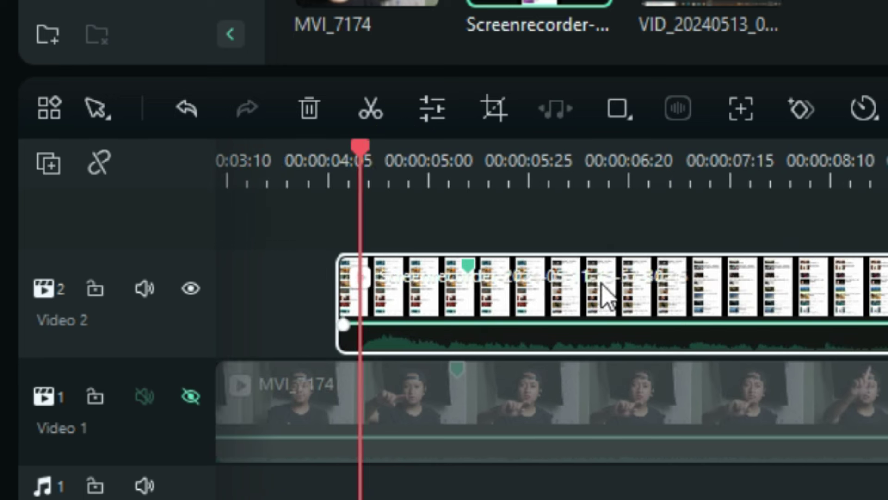
{"action": "scroll", "coordinate": [547, 175], "scroll_direction": "up", "scroll_amount": 3}
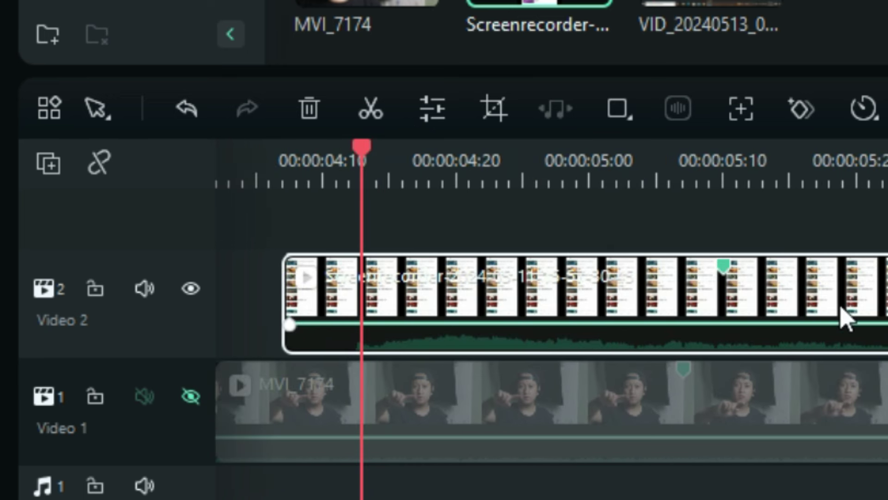
{"action": "mouse_move", "coordinate": [841, 311]}
{"action": "left_mouse_down"}
{"action": "mouse_move", "coordinate": [789, 297]}
{"action": "mouse_move", "coordinate": [789, 305]}
{"action": "left_mouse_up"}
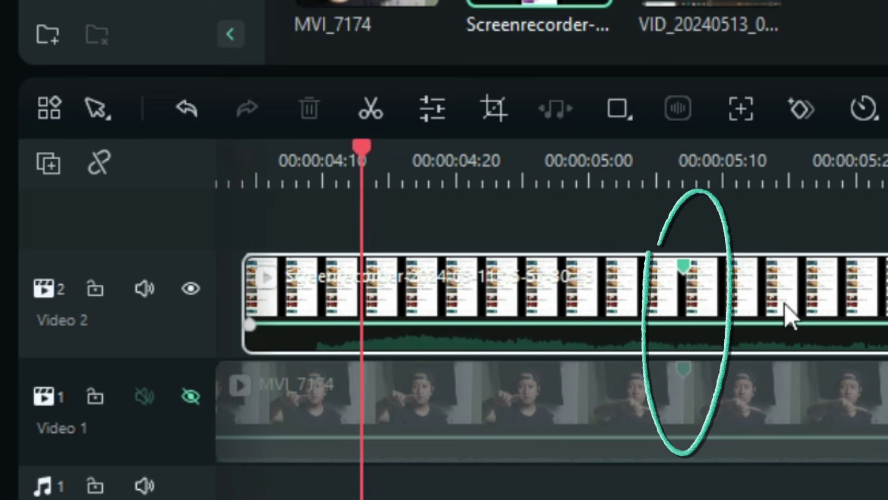
{"action": "scroll", "coordinate": [293, 386], "scroll_direction": "down", "scroll_amount": 1}
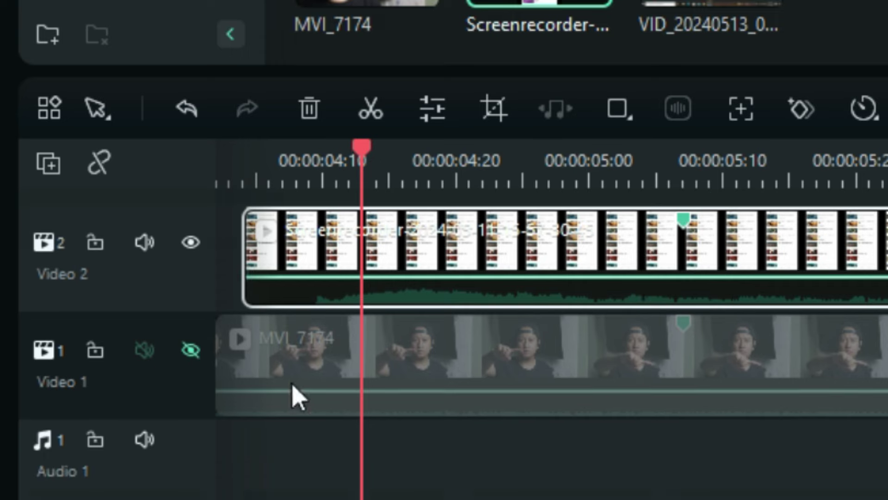
{"action": "left_click", "coordinate": [189, 351]}
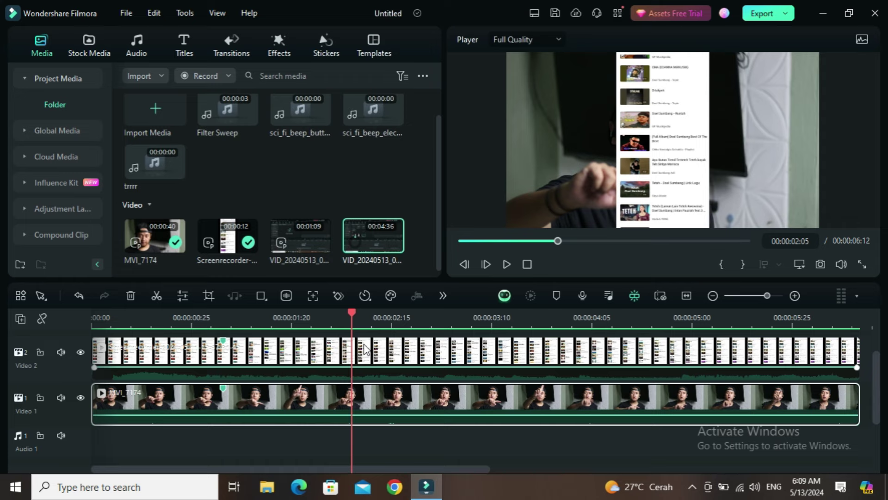
Scale the Video 2 phone recording up to about 192% and flip it horizontally.
{"action": "left_click", "coordinate": [365, 349]}
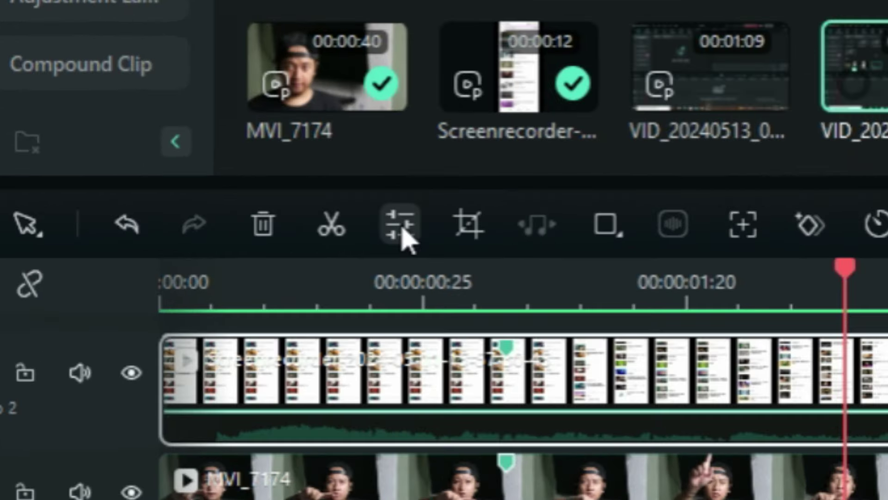
{"action": "left_click", "coordinate": [184, 297]}
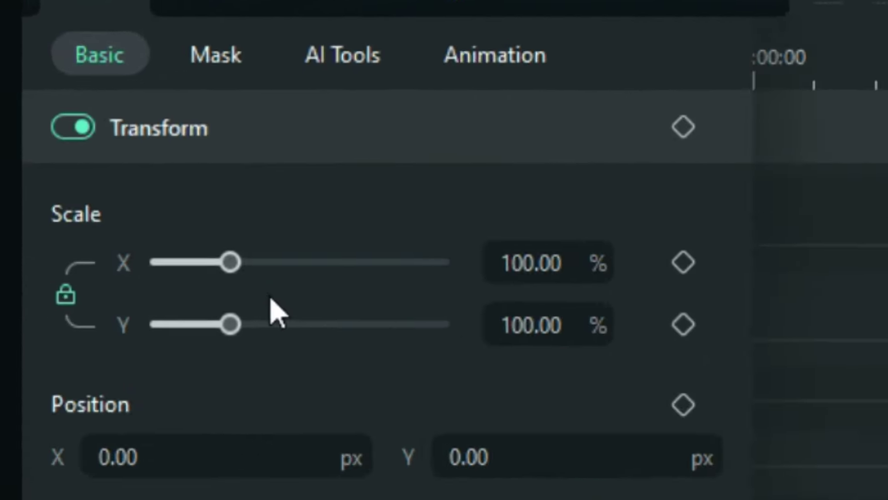
{"action": "left_click_drag", "start_coordinate": [233, 262], "coordinate": [270, 266]}
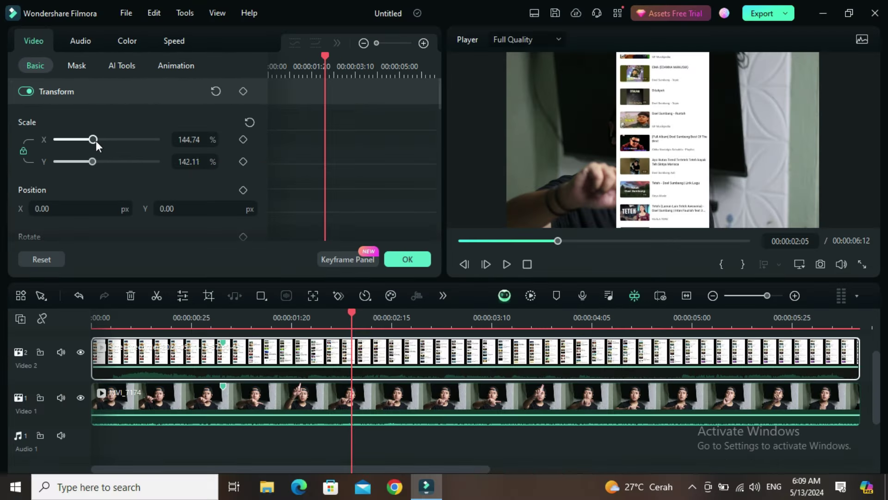
{"action": "left_click_drag", "start_coordinate": [96, 142], "coordinate": [104, 140]}
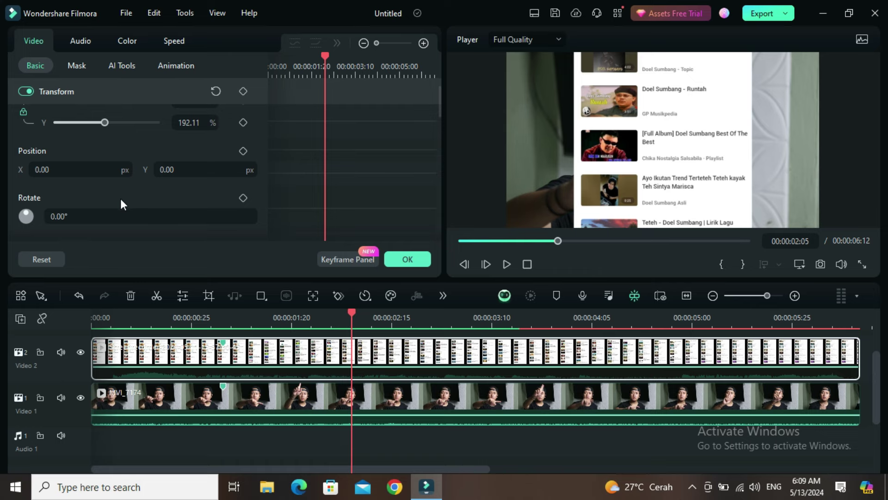
{"action": "scroll", "coordinate": [120, 199], "scroll_direction": "down", "scroll_amount": 2}
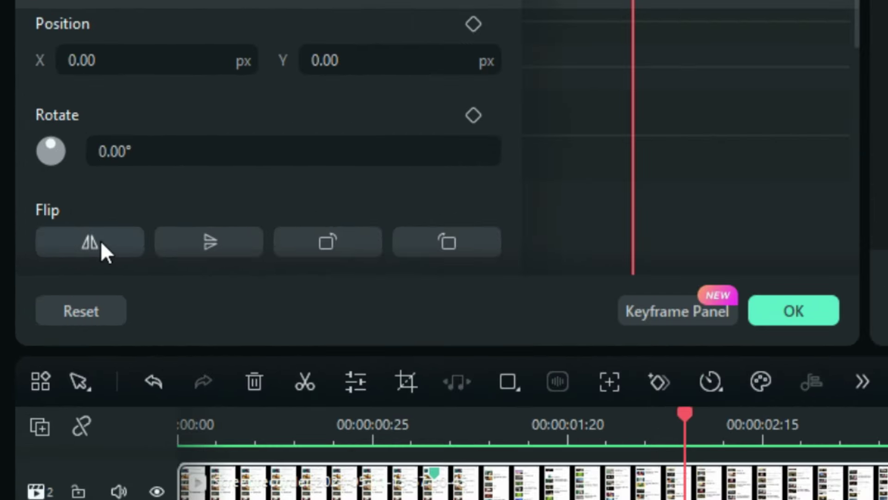
{"action": "left_click", "coordinate": [101, 240]}
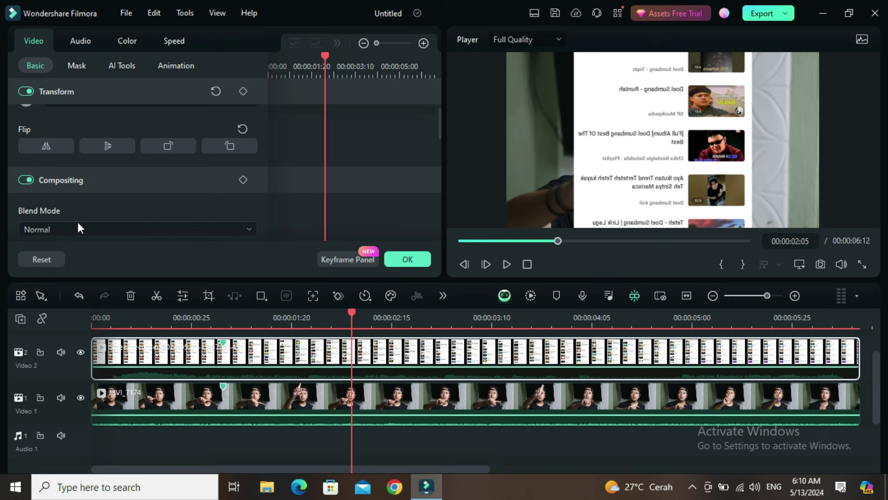
Keep the overlay's blend mode at Normal and switch the clip settings to AI Tools.
{"action": "scroll", "coordinate": [78, 227], "scroll_direction": "down", "scroll_amount": 1}
{"action": "scroll", "coordinate": [77, 228], "scroll_direction": "down", "scroll_amount": 2}
{"action": "left_click", "coordinate": [78, 227]}
{"action": "scroll", "coordinate": [61, 397], "scroll_direction": "down", "scroll_amount": 2}
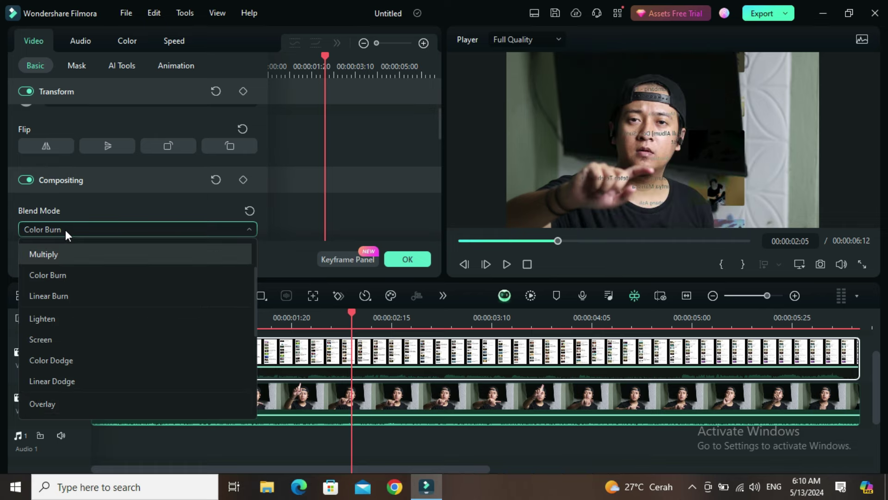
{"action": "scroll", "coordinate": [69, 273], "scroll_direction": "up", "scroll_amount": 2}
{"action": "left_click", "coordinate": [66, 255]}
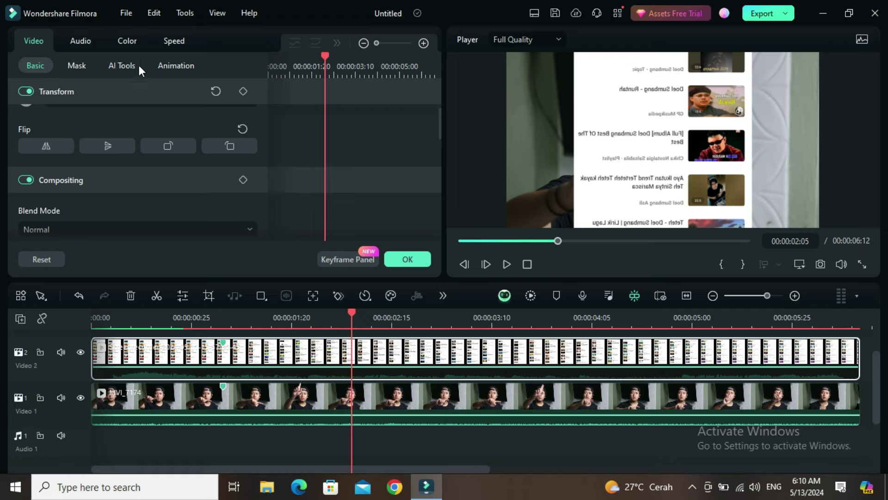
{"action": "left_click", "coordinate": [113, 66]}
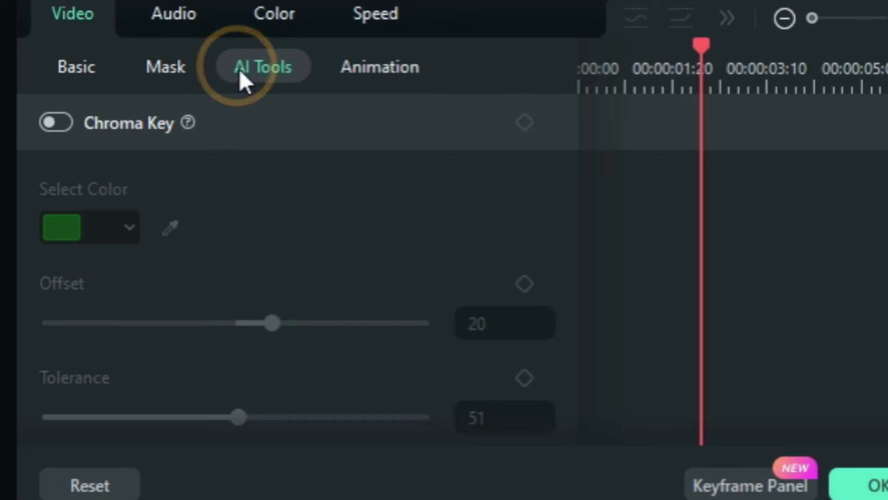
Enable Chroma Key with white as the key colour (offset 20, tolerance 51) and confirm.
{"action": "left_click", "coordinate": [56, 122]}
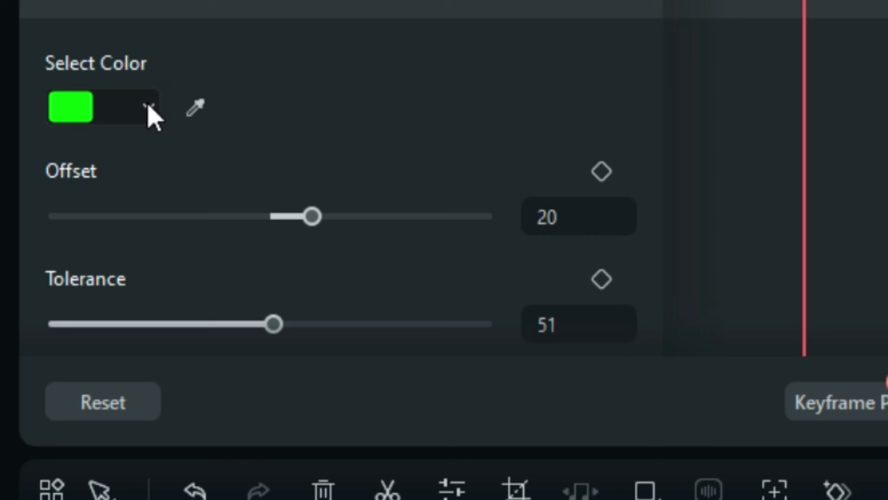
{"action": "left_click", "coordinate": [129, 226]}
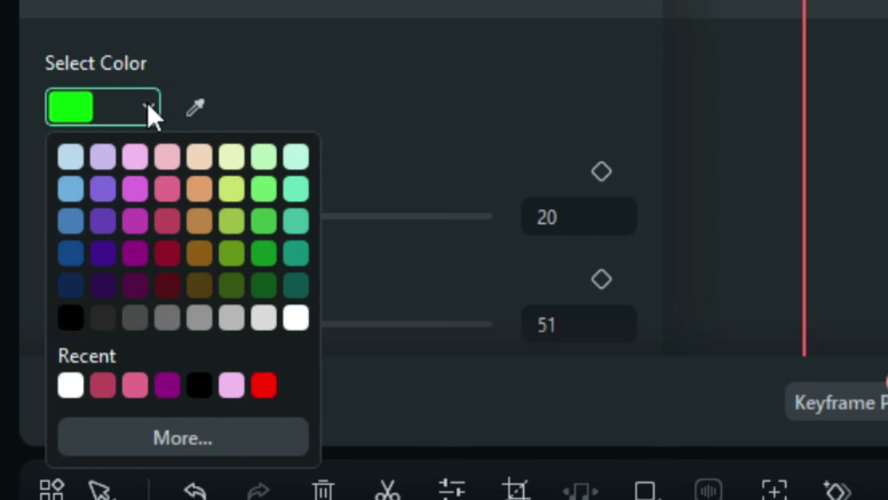
{"action": "left_click", "coordinate": [296, 319]}
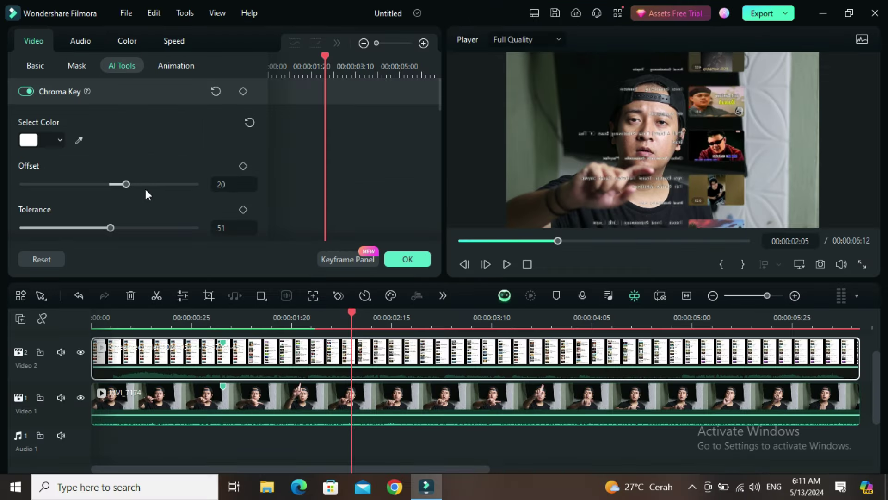
{"action": "scroll", "coordinate": [137, 179], "scroll_direction": "down", "scroll_amount": 2}
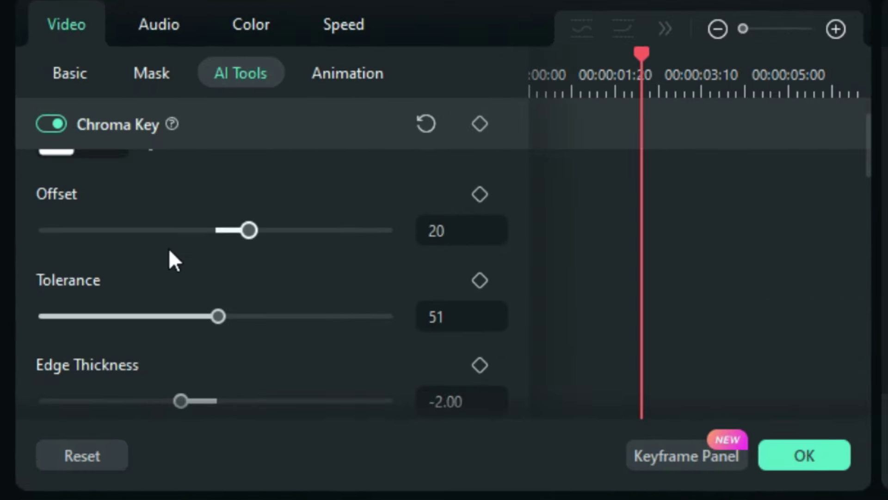
{"action": "scroll", "coordinate": [189, 332], "scroll_direction": "down", "scroll_amount": 2}
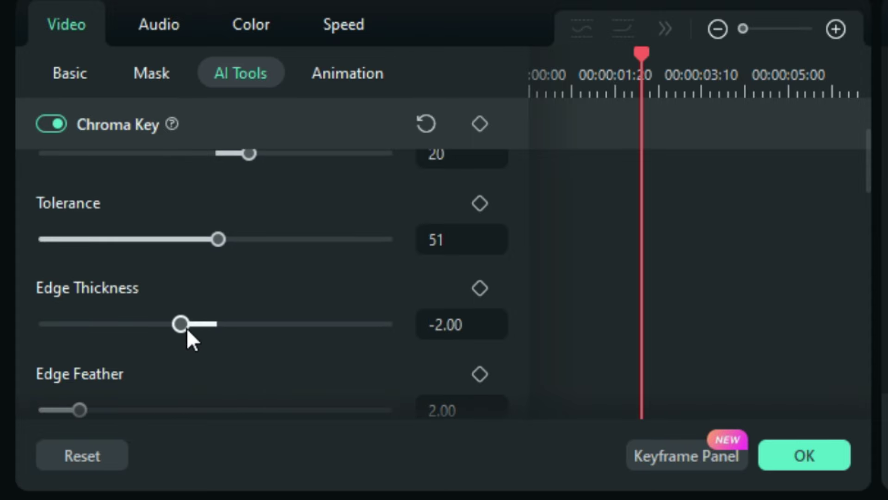
{"action": "scroll", "coordinate": [173, 345], "scroll_direction": "down", "scroll_amount": 6}
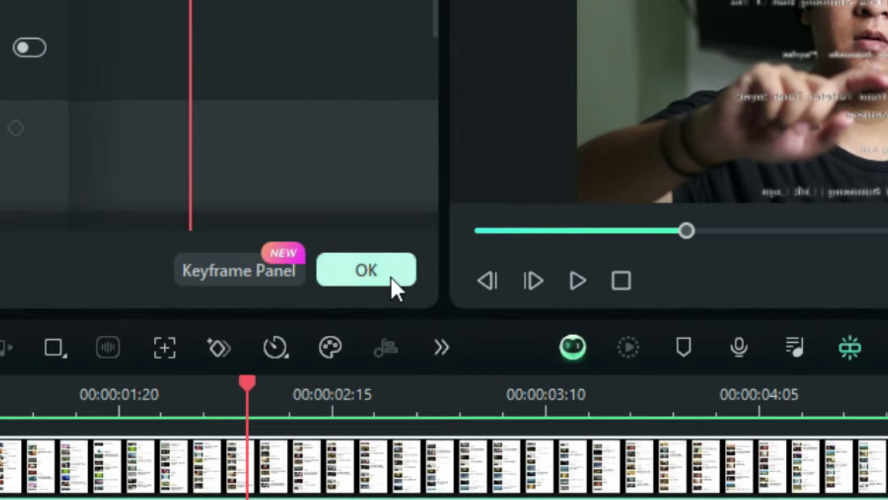
{"action": "left_click", "coordinate": [419, 261]}
Play the keyed overlay over the presenter to preview it, then pause.
{"action": "key", "text": "space"}
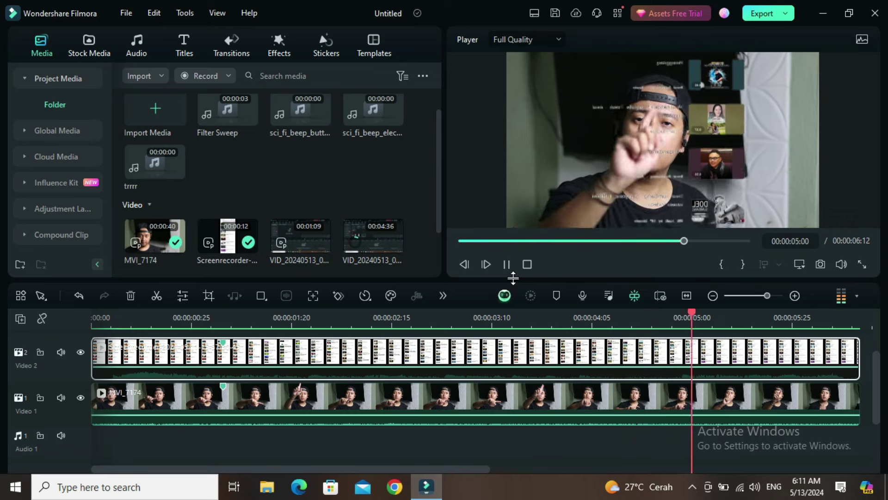
{"action": "key", "text": "space"}
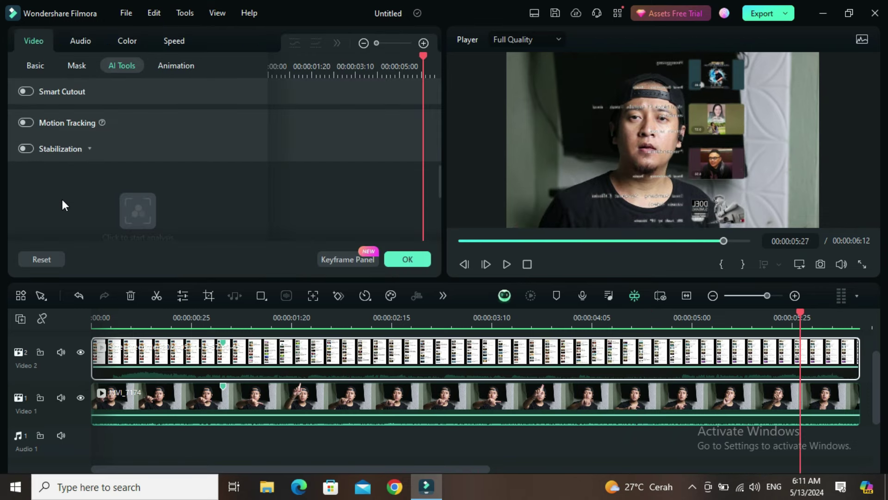
{"action": "scroll", "coordinate": [62, 199], "scroll_direction": "down", "scroll_amount": 3}
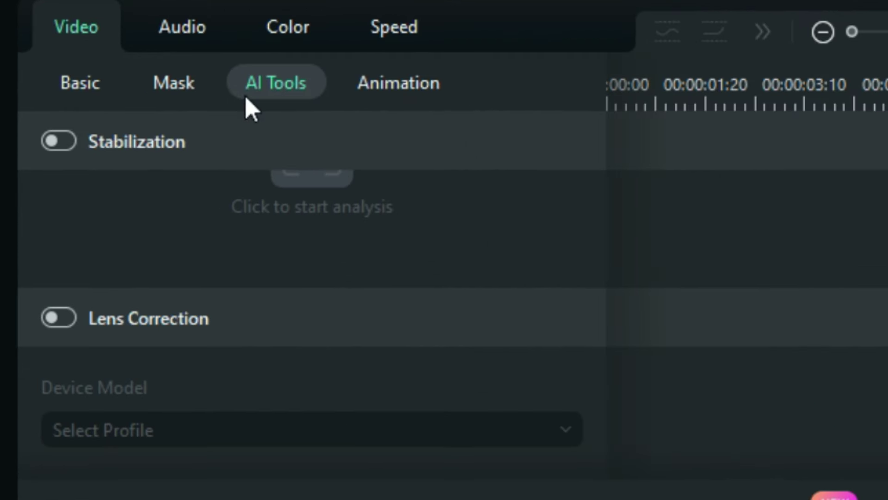
Turn on Lens Correction with the iON Camera Air Pro 3 profile and replay from the start.
{"action": "left_click", "coordinate": [65, 320]}
{"action": "left_click", "coordinate": [233, 437]}
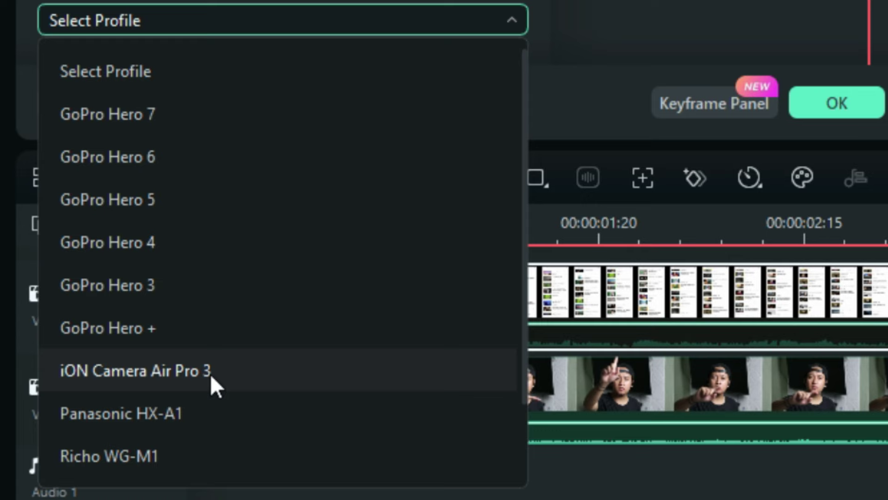
{"action": "left_click", "coordinate": [210, 372]}
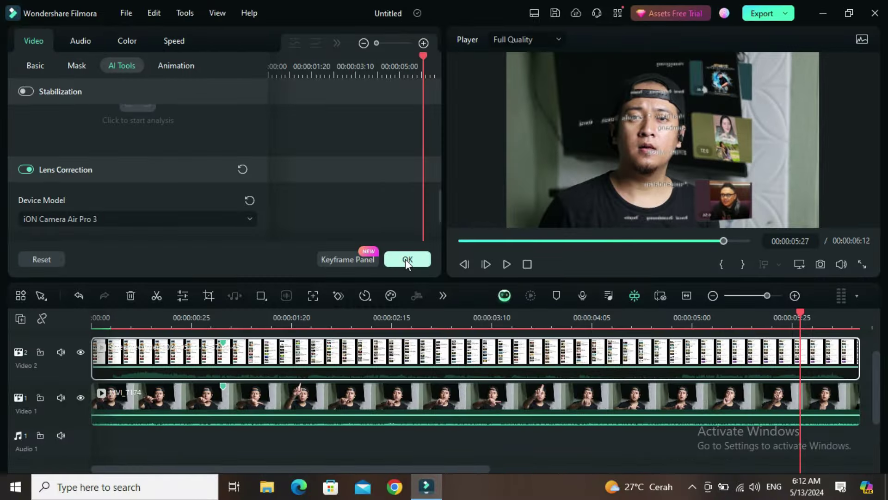
{"action": "left_click", "coordinate": [79, 437]}
{"action": "left_click", "coordinate": [527, 264]}
{"action": "key", "text": "space"}
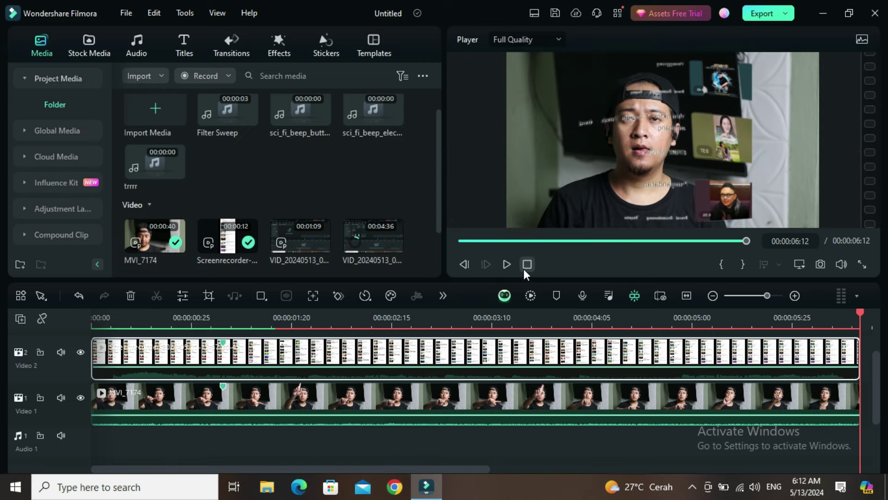
Place the sci_fi_beep sound on Audio 1, nudged about 9 frames later to near one second.
{"action": "left_click", "coordinate": [373, 157]}
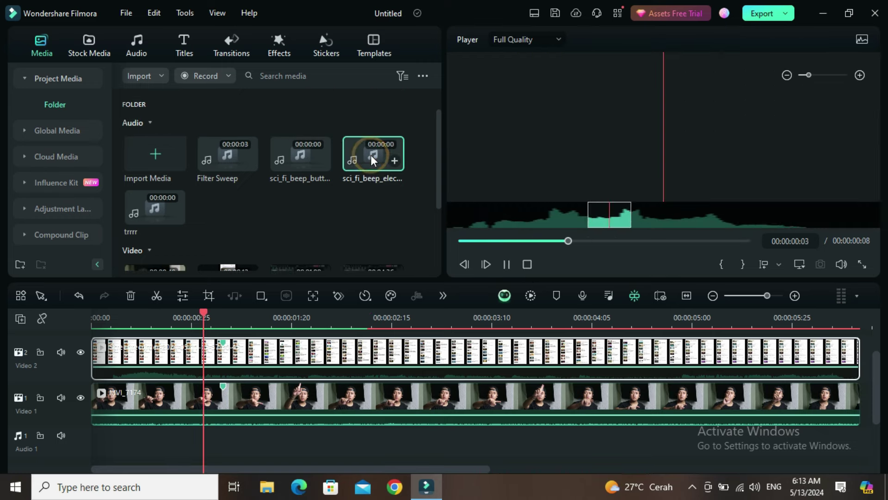
{"action": "left_click_drag", "start_coordinate": [370, 158], "coordinate": [176, 445]}
{"action": "left_click", "coordinate": [162, 317]}
{"action": "key", "text": "space"}
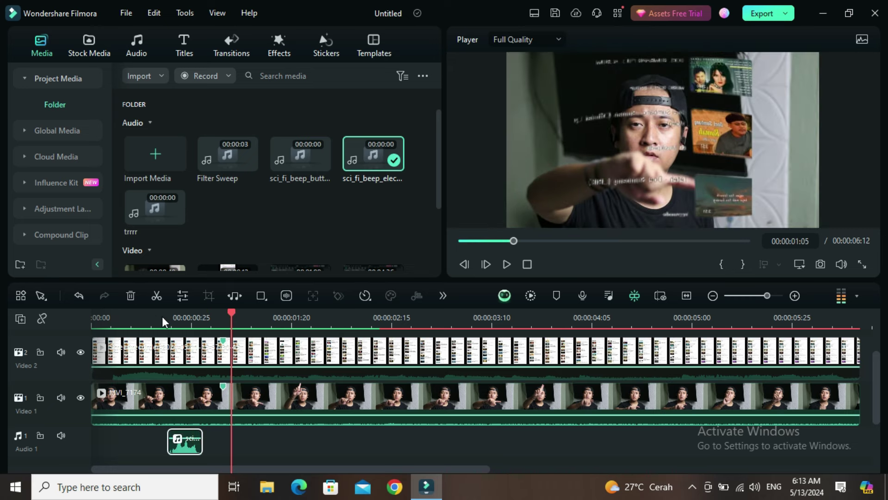
{"action": "left_click_drag", "start_coordinate": [189, 444], "coordinate": [256, 446]}
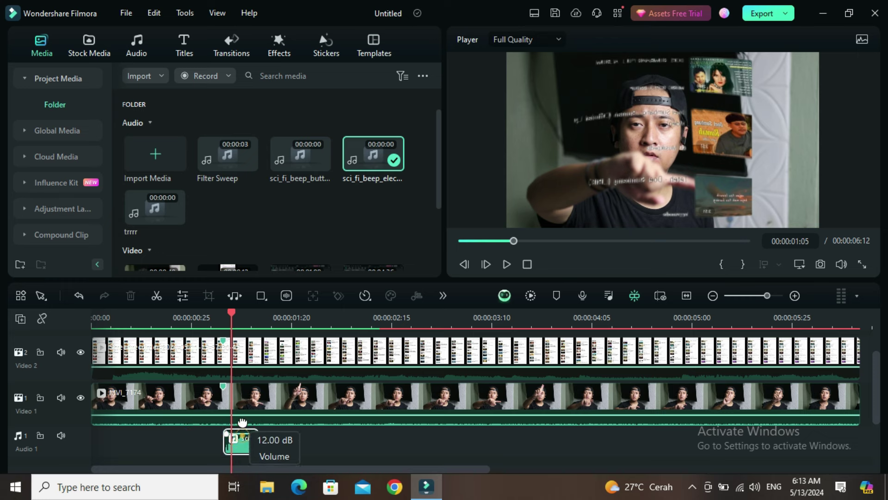
Paste a second sci_fi_beep copy at 00:00:03:05 on Audio 1.
{"action": "key", "text": "space"}
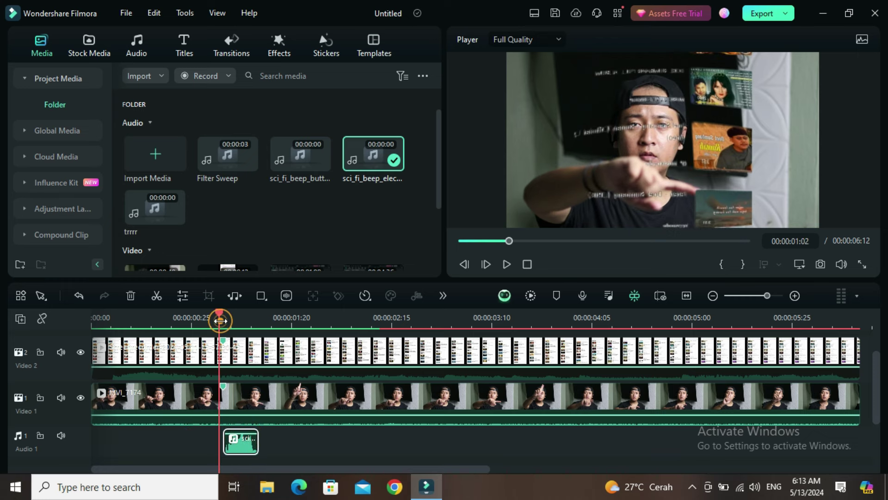
{"action": "key", "text": "Left"}
{"action": "key", "text": "Left"}
{"action": "key", "text": "Left"}
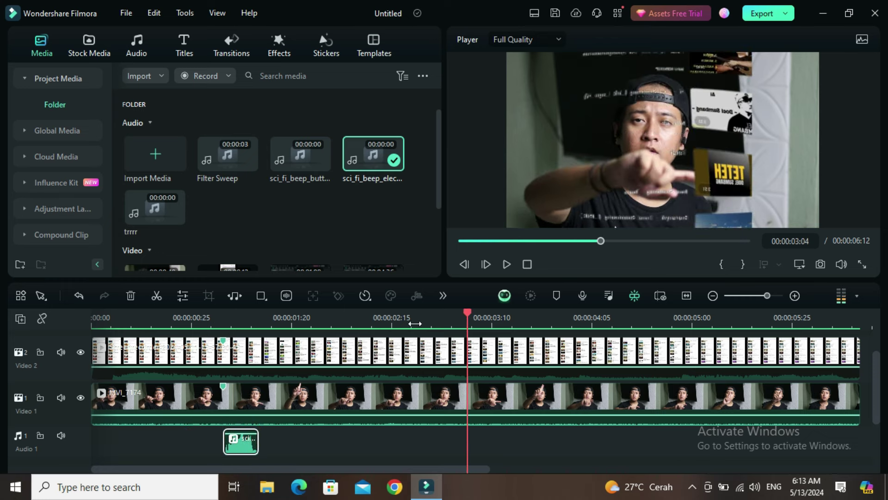
{"action": "key", "text": "Right"}
{"action": "key", "text": "Right"}
{"action": "key", "text": "Right"}
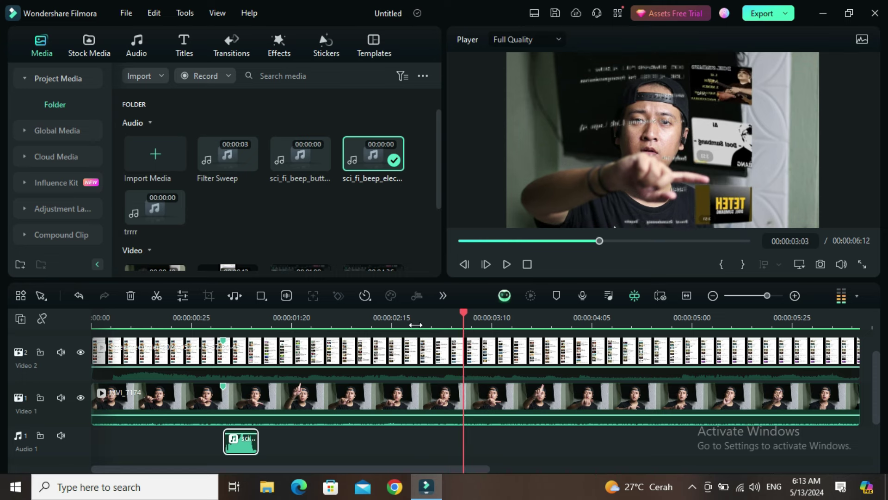
{"action": "key", "text": "ctrl+v"}
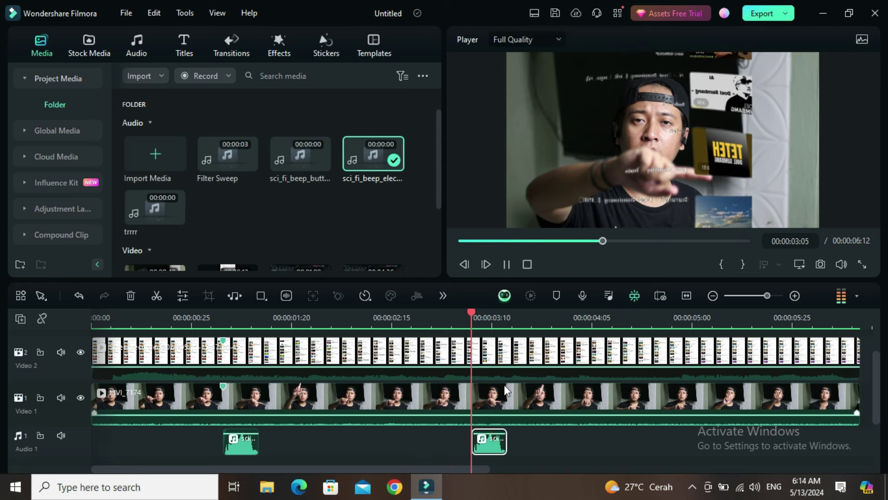
{"action": "key", "text": "space"}
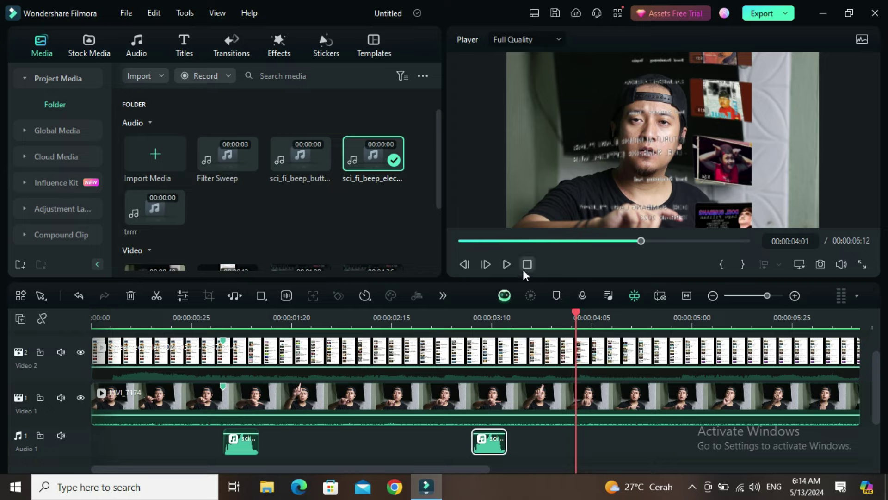